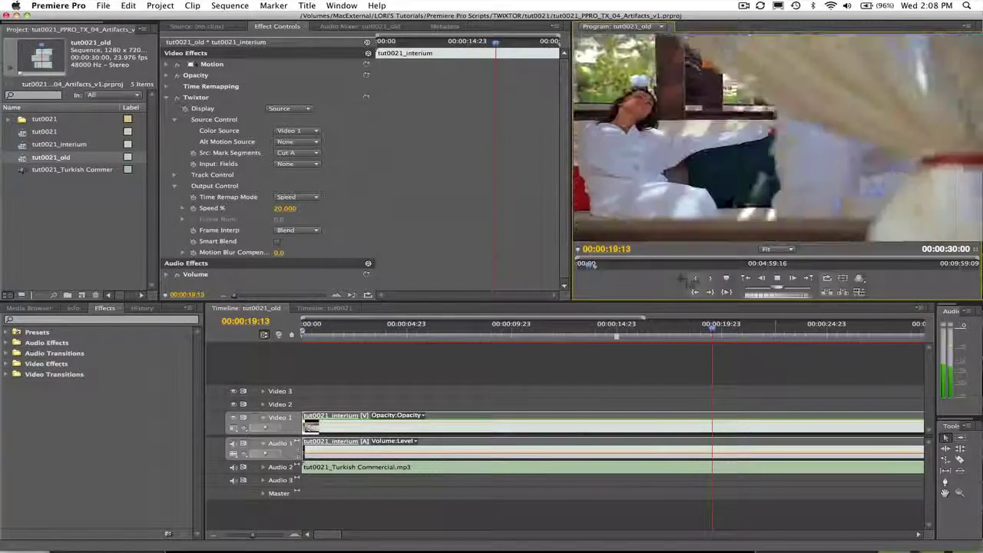
# - Create a new sequence with the HDV 720p24 preset
pyautogui.click(103, 6)
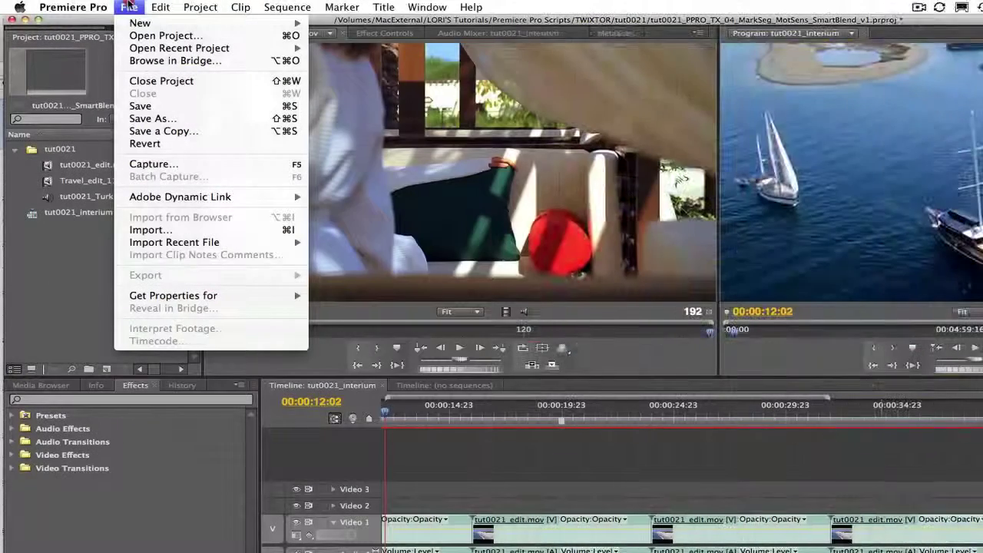
pyautogui.moveTo(231, 23)
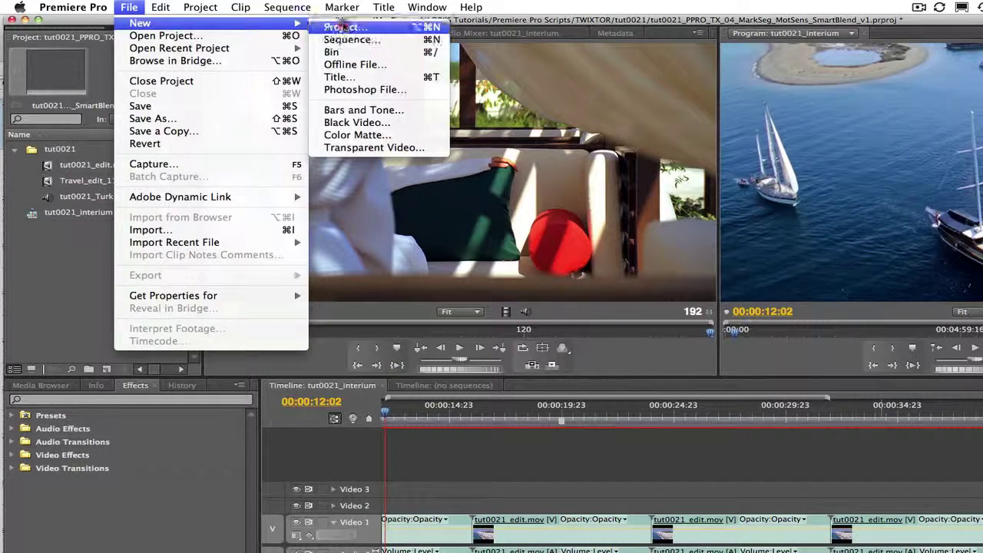
pyautogui.click(347, 39)
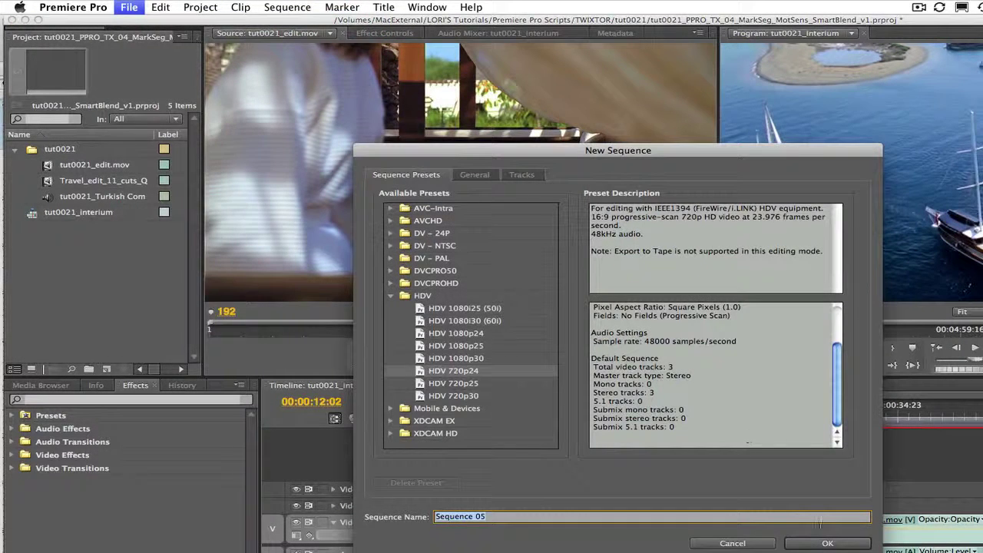
pyautogui.click(827, 543)
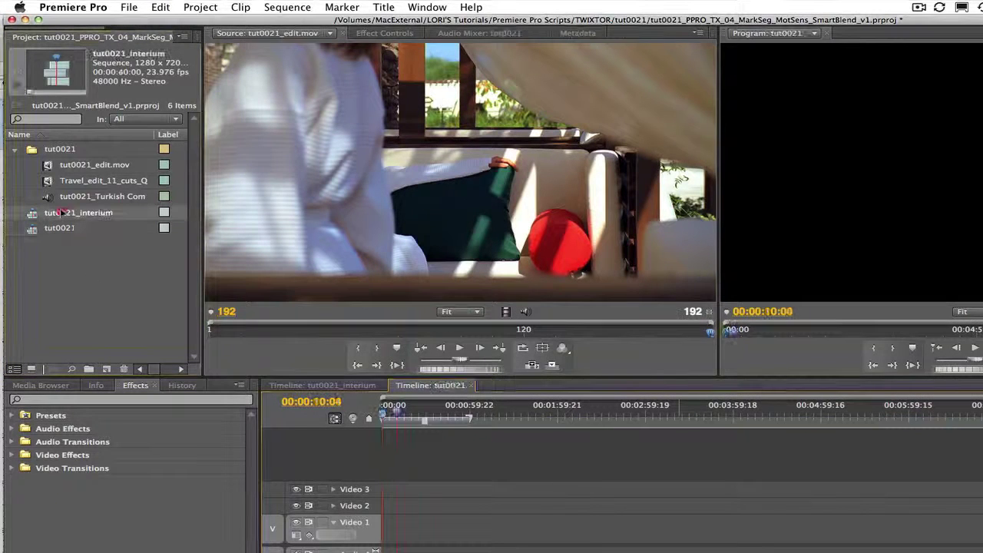
# - Place the tut0021_interium clip in the sequence and rename the sequence tut0021
pyautogui.moveTo(61, 213); pyautogui.dragTo(388, 528)
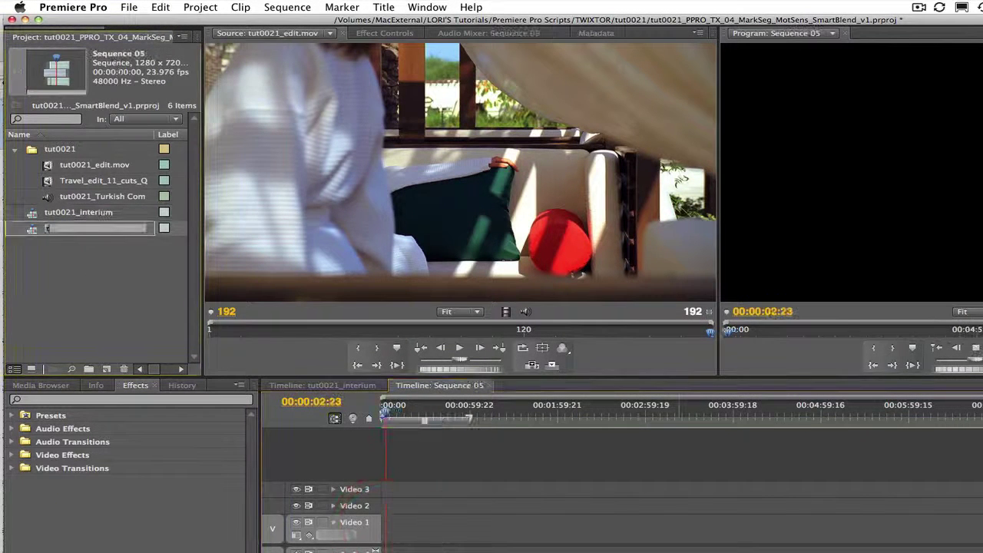
pyautogui.write('tut00')
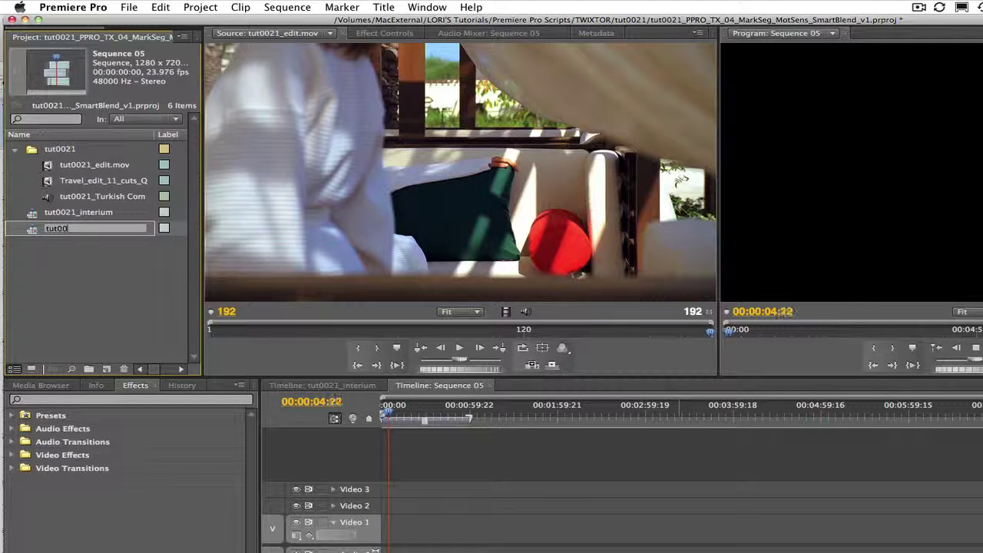
pyautogui.write('21')
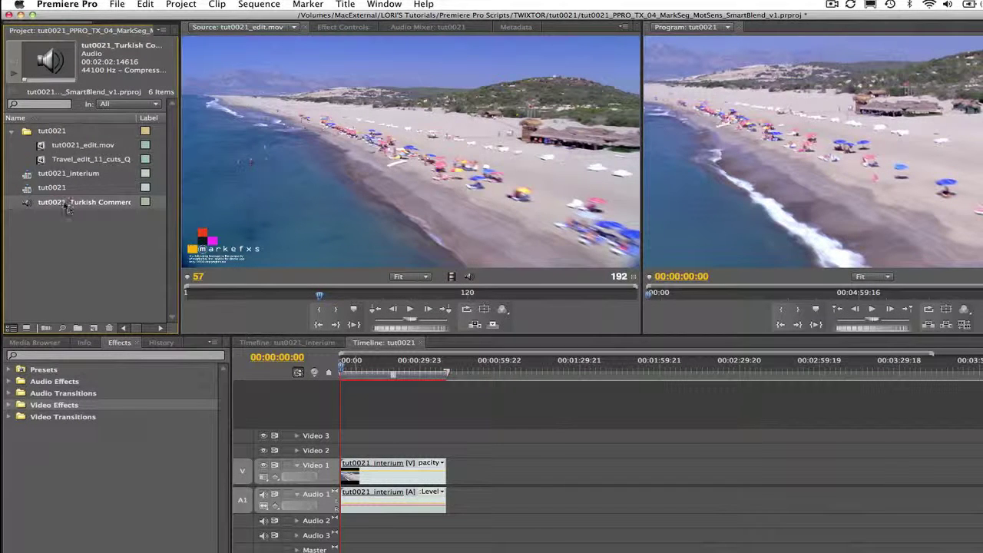
# - Add the Turkish Commercial audio to Audio 2 and apply RE:Vision Twixtor to the Video 1 interium clip
pyautogui.click(68, 208)
pyautogui.moveTo(37, 207); pyautogui.dragTo(343, 521)
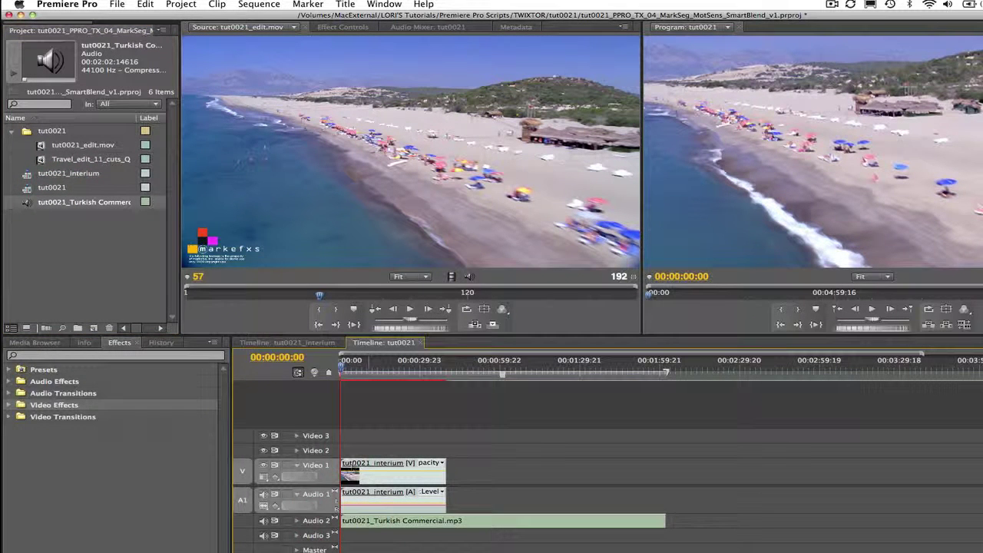
pyautogui.click(9, 405)
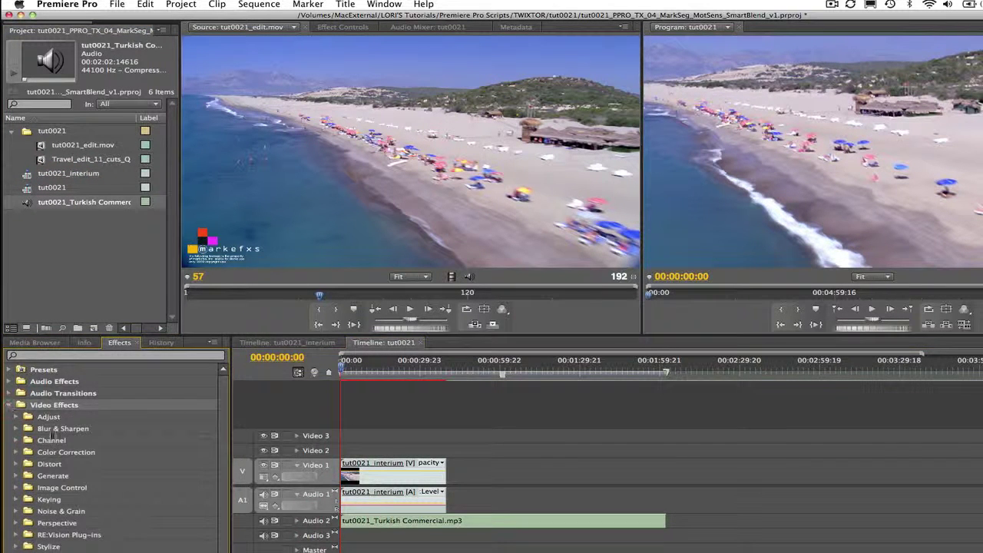
pyautogui.scroll(-2, 116, 461)
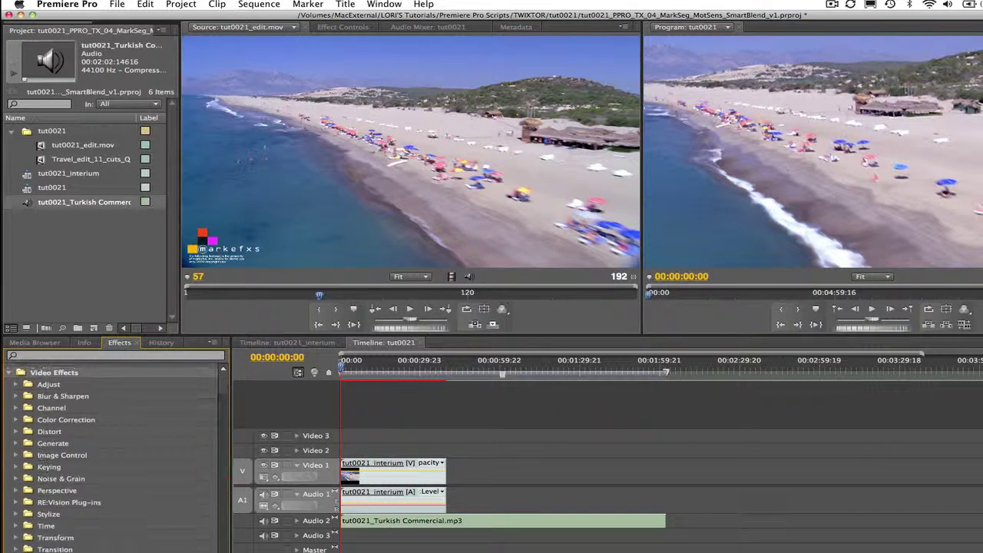
pyautogui.click(16, 502)
pyautogui.moveTo(217, 442); pyautogui.dragTo(248, 552)
pyautogui.click(57, 547)
pyautogui.moveTo(57, 548)
pyautogui.mouseDown()
pyautogui.moveTo(444, 441)
pyautogui.moveTo(394, 472)
pyautogui.mouseUp()
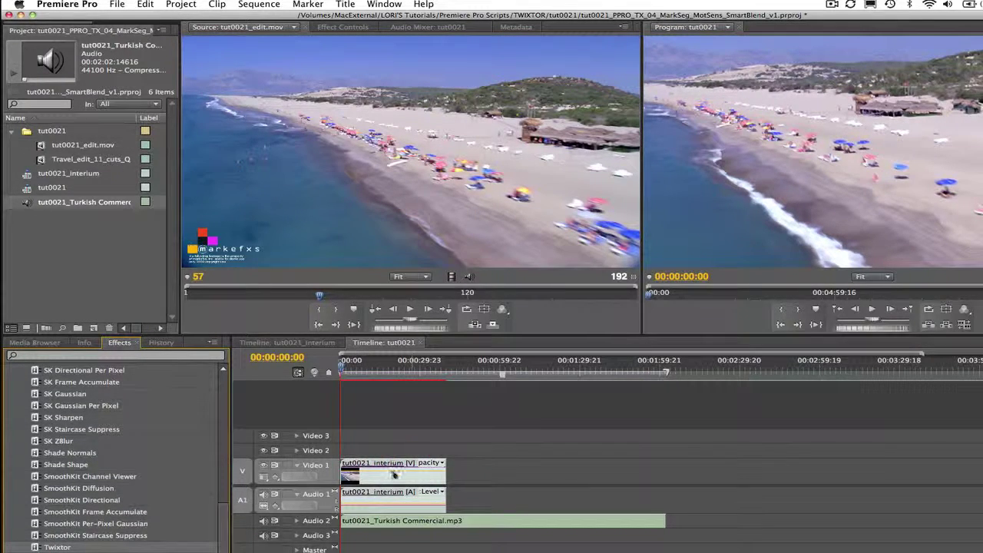
# - Keep Twixtor's Display on Twixtored Output and set Output Control Speed % to 20
pyautogui.click(342, 27)
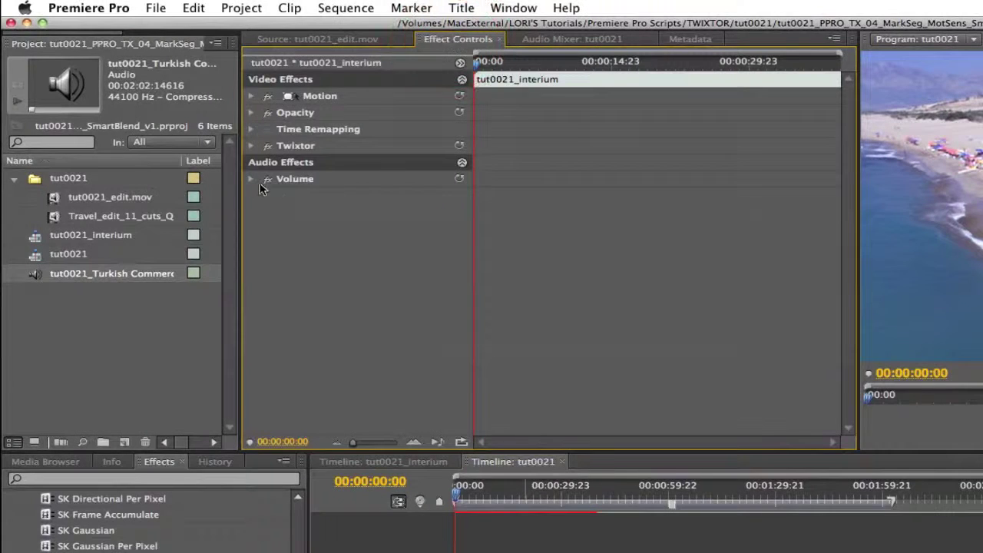
pyautogui.click(251, 146)
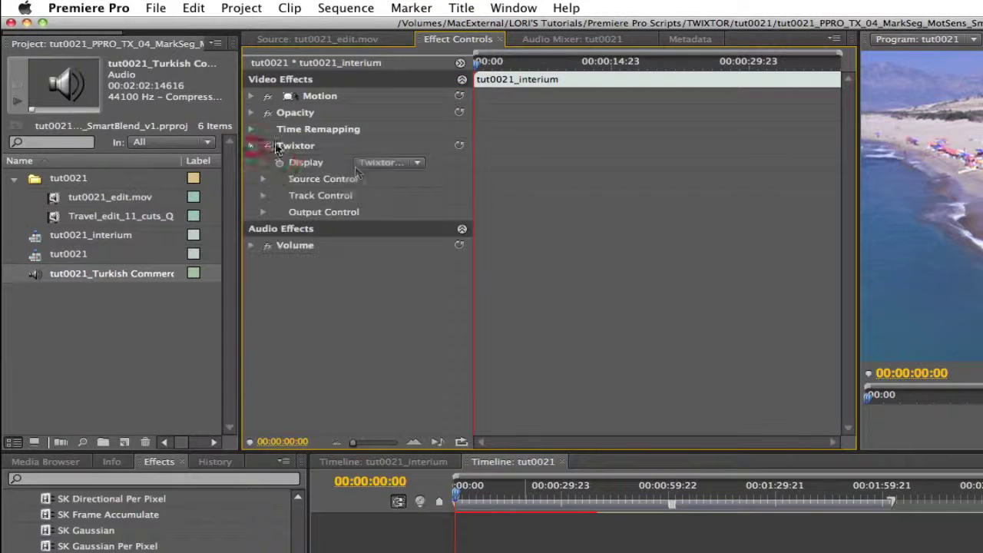
pyautogui.click(388, 161)
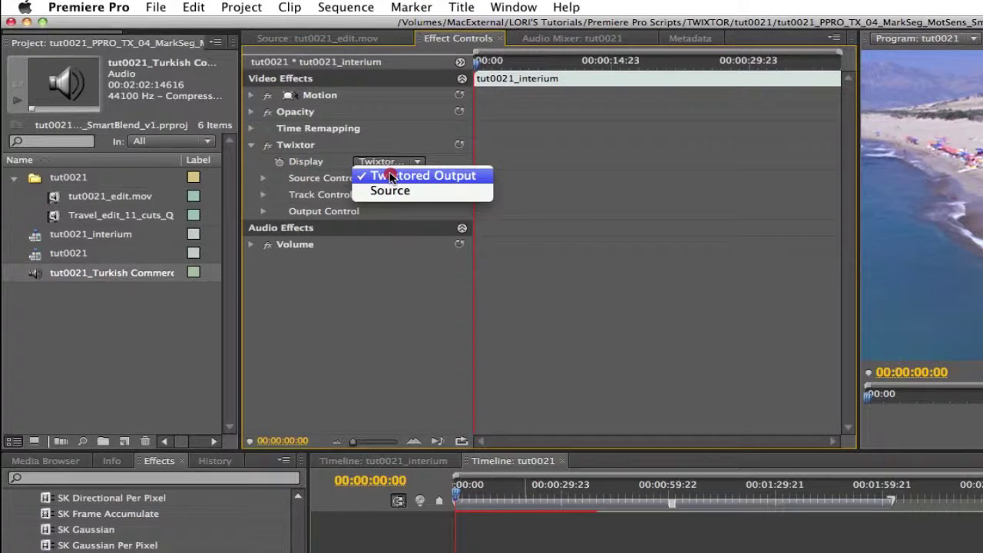
pyautogui.click(392, 177)
pyautogui.click(263, 212)
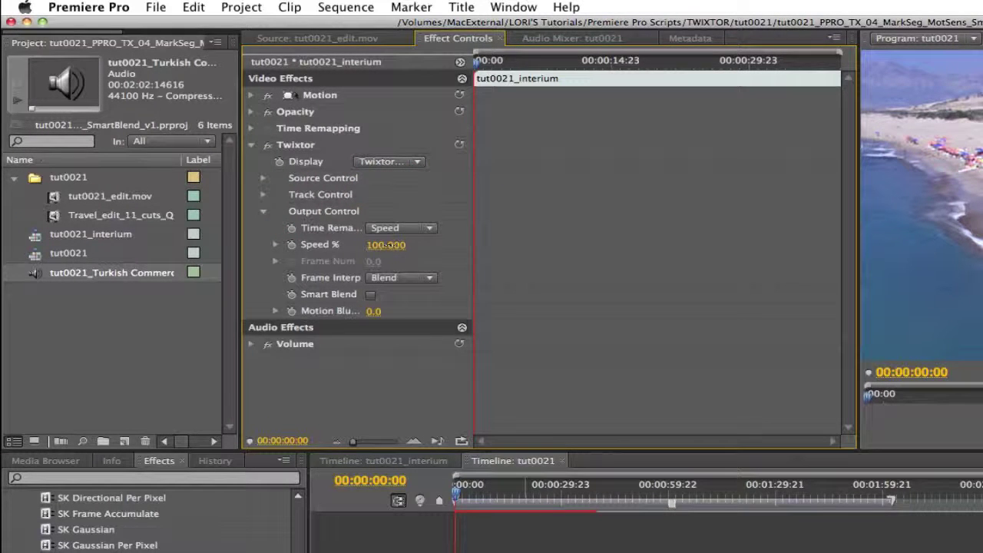
pyautogui.click(387, 245)
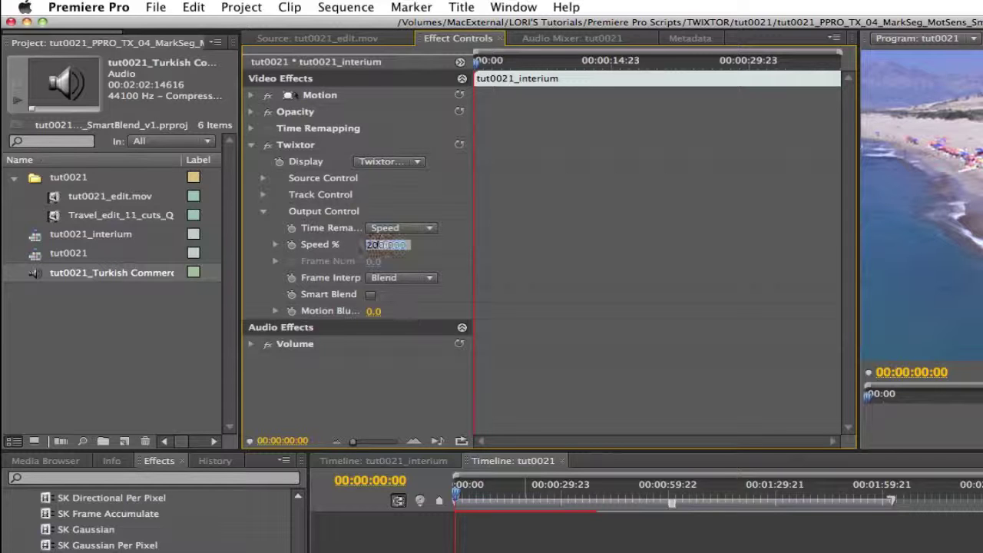
pyautogui.press('Return')
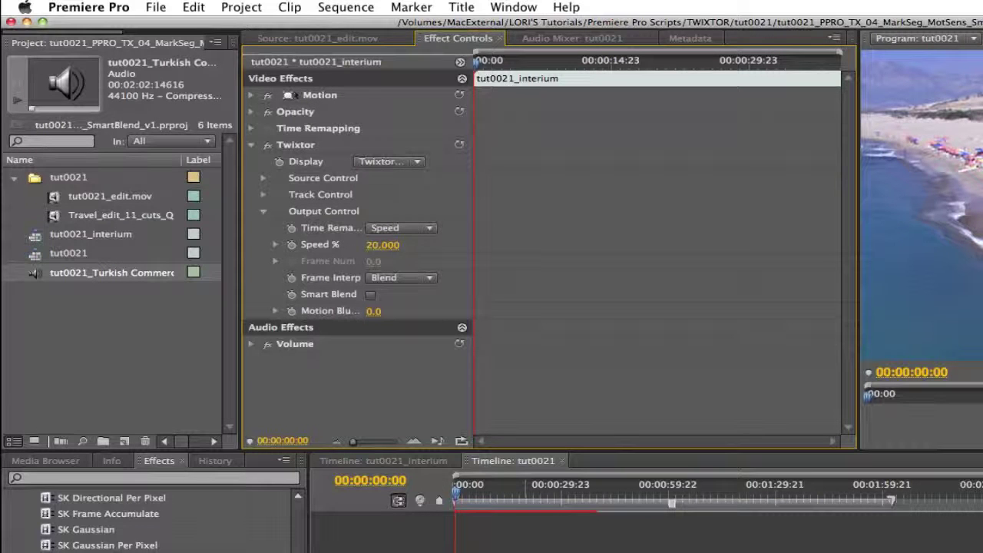
# - Choose a command from the Sequence menu
pyautogui.click(343, 6)
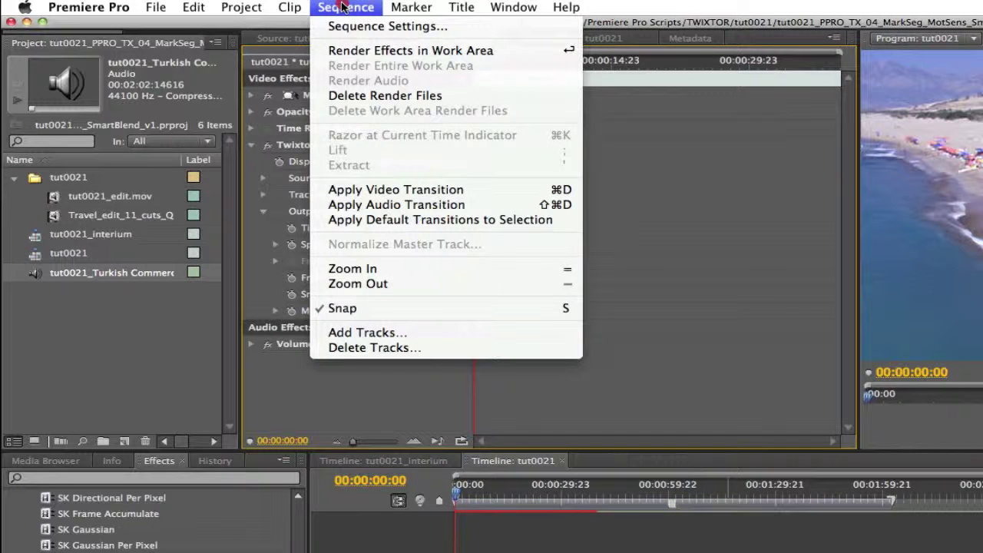
pyautogui.click(352, 38)
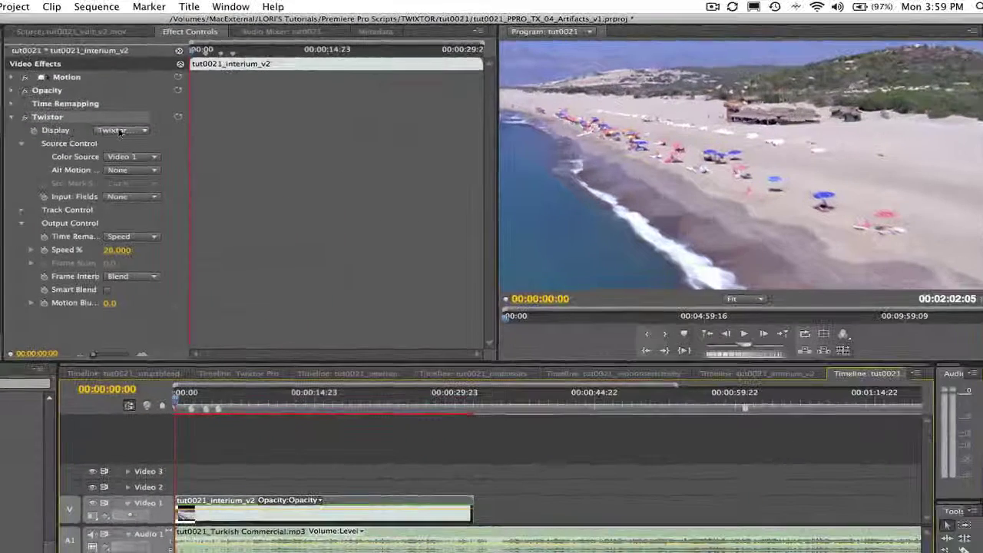
# - Switch Twixtor Display to Source and keyframe Src: Mark Segments to Cut A at the clip start
pyautogui.click(119, 132)
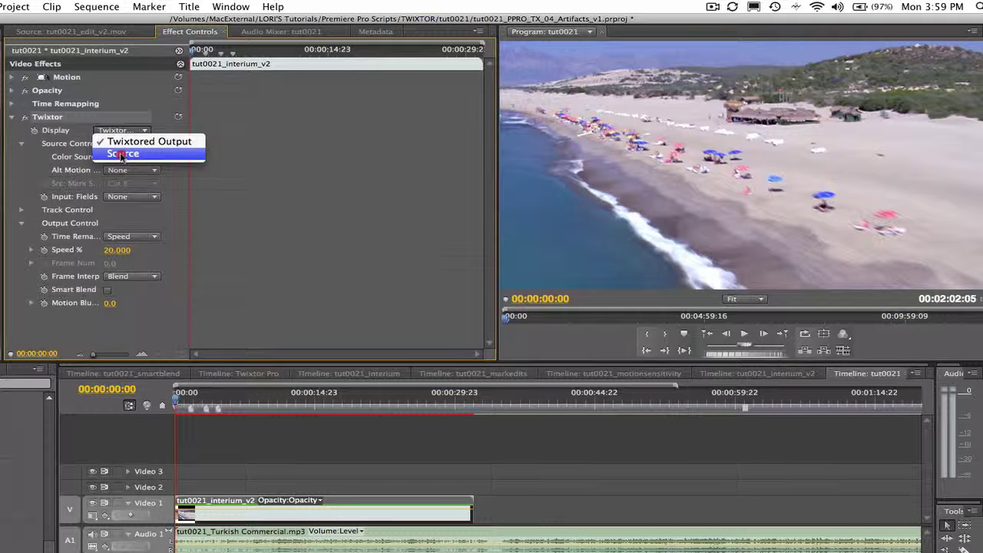
pyautogui.click(121, 154)
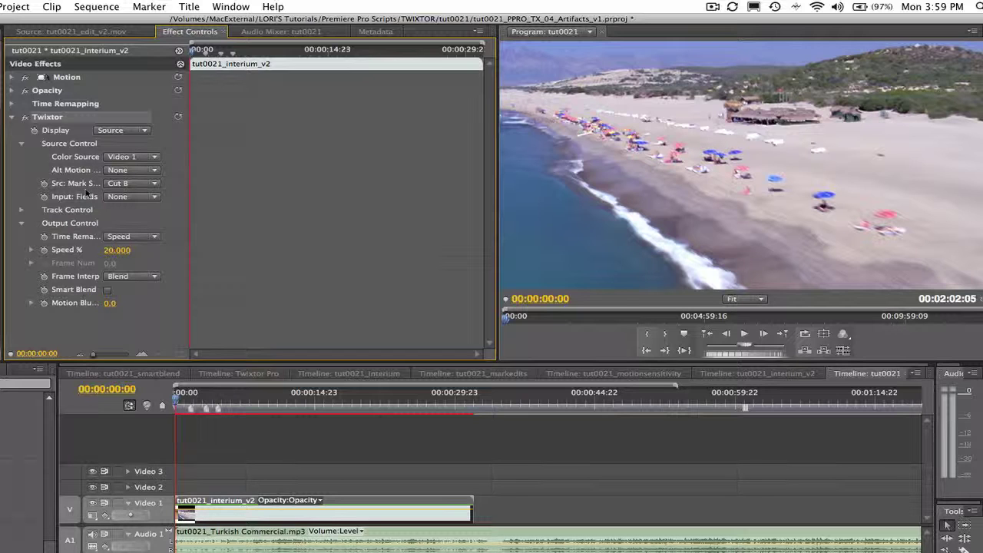
pyautogui.click(44, 184)
pyautogui.click(127, 185)
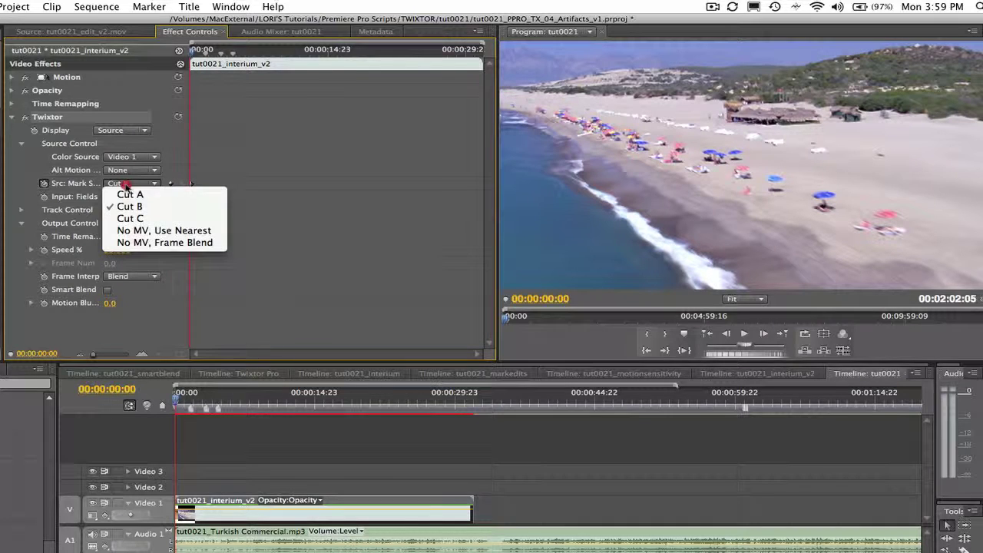
pyautogui.click(129, 206)
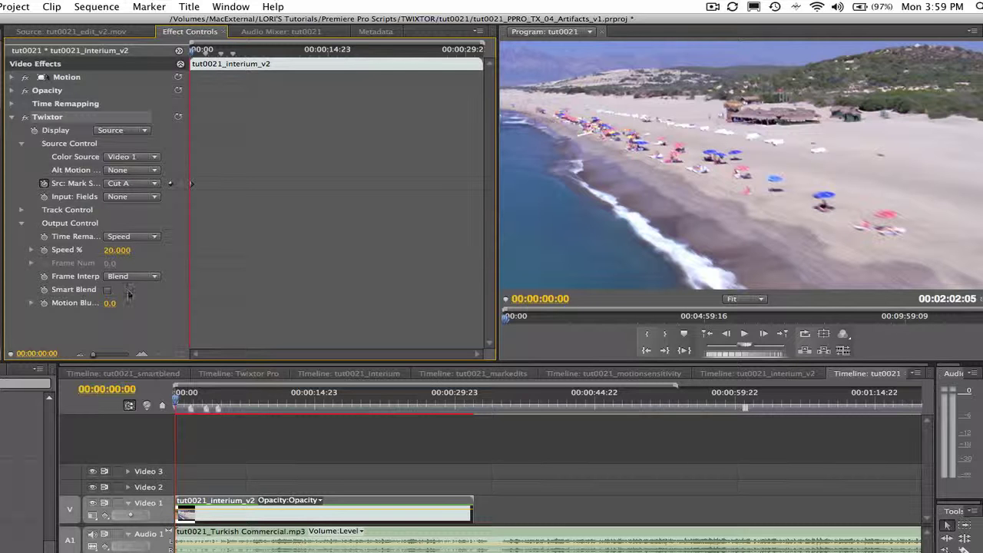
pyautogui.click(107, 389)
# - Keyframe Src: Mark Segments to Cut B at 00:00:01:18 and Cut C at 00:00:03:10
pyautogui.write('0')
pyautogui.write('1:18')
pyautogui.press('Return')
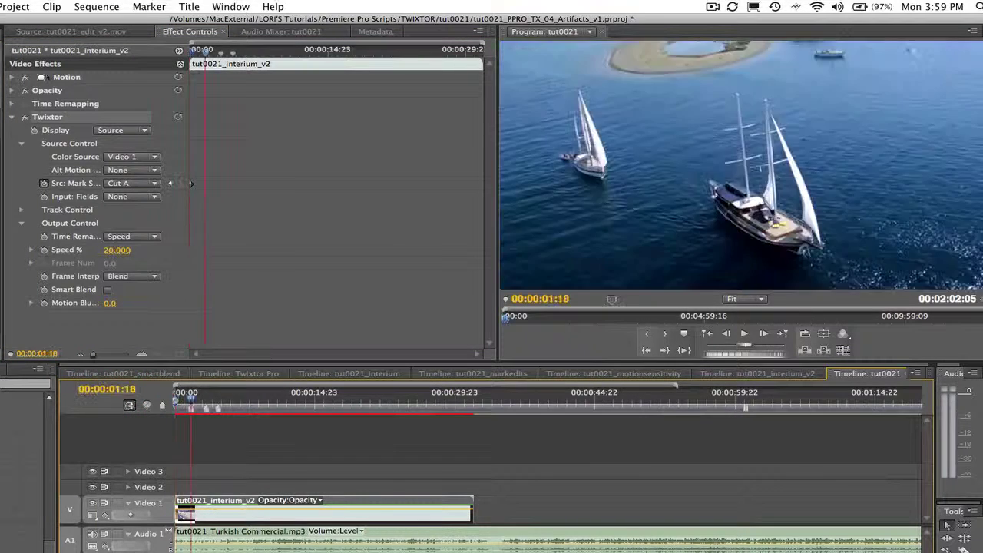
pyautogui.click(119, 184)
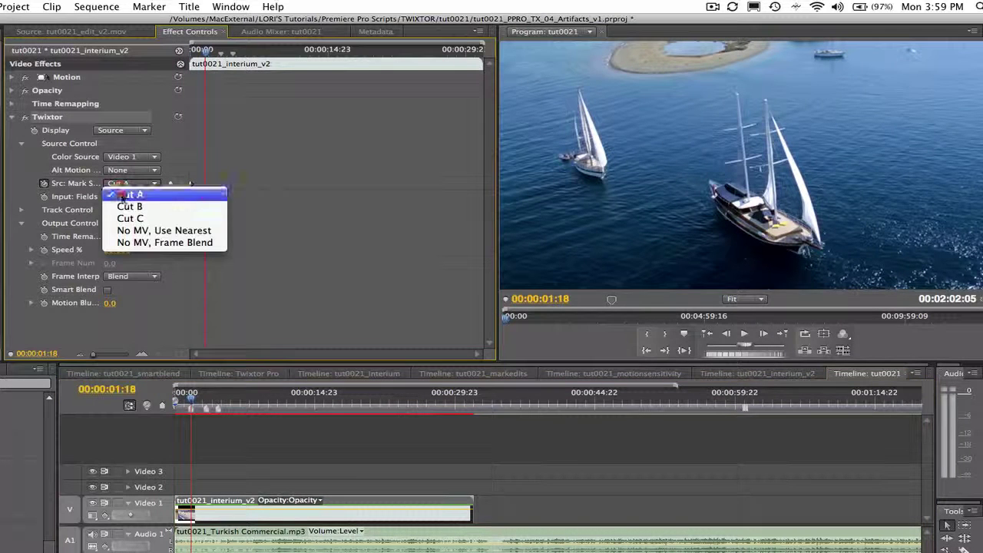
pyautogui.click(121, 196)
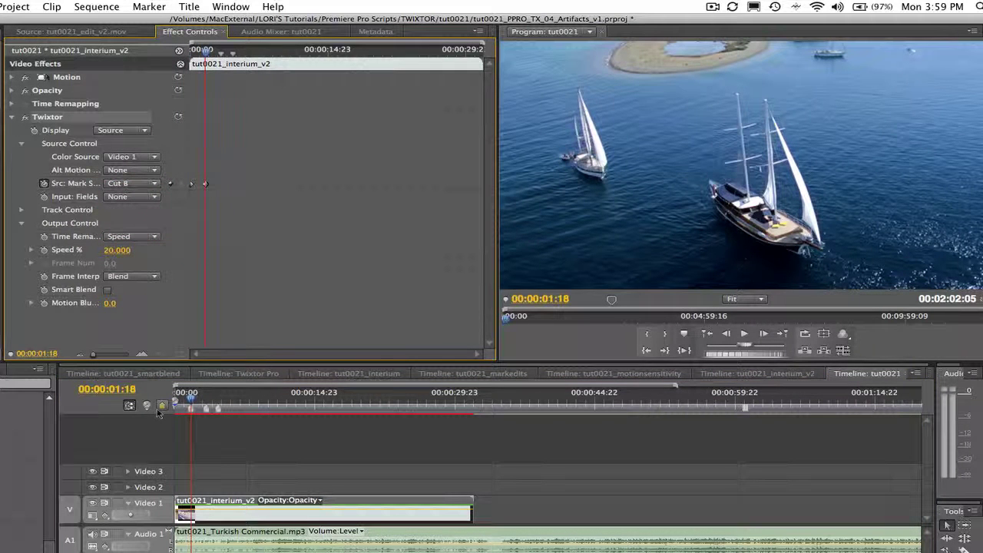
pyautogui.click(107, 390)
pyautogui.write('0310')
pyautogui.press('Return')
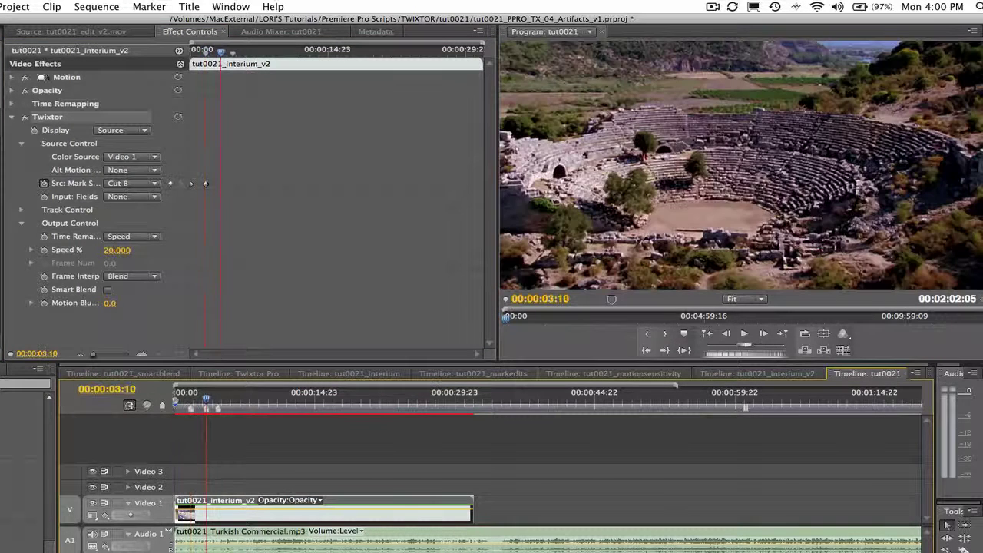
pyautogui.click(129, 183)
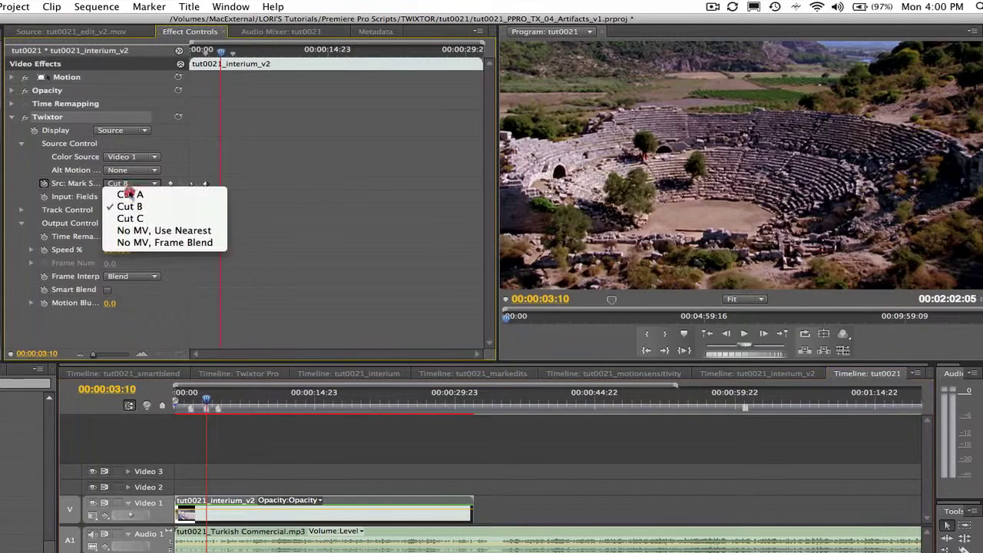
pyautogui.click(135, 220)
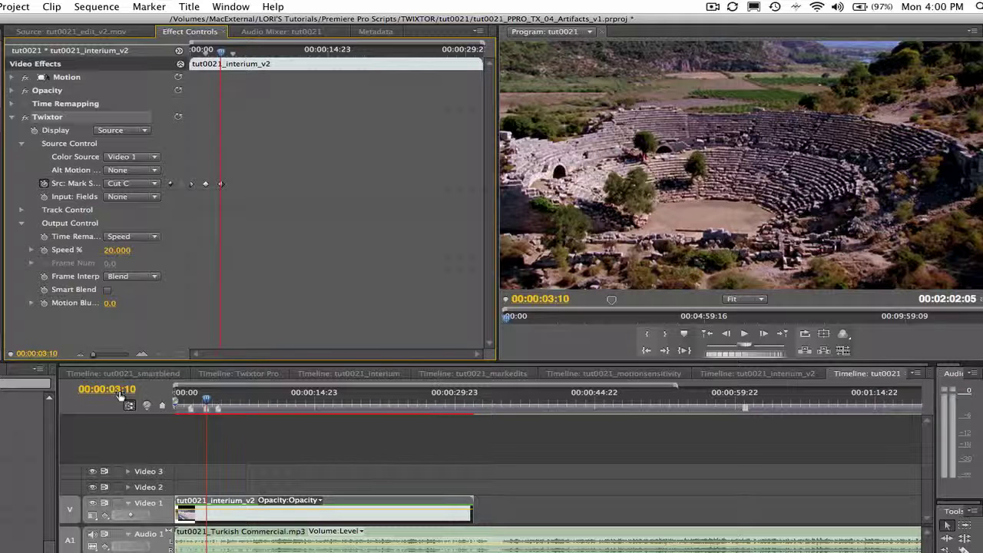
# - Keyframe Src: Mark Segments back to Cut A at 00:00:04:17
pyautogui.click(121, 392)
pyautogui.write('0')
pyautogui.write('4:17')
pyautogui.press('Return')
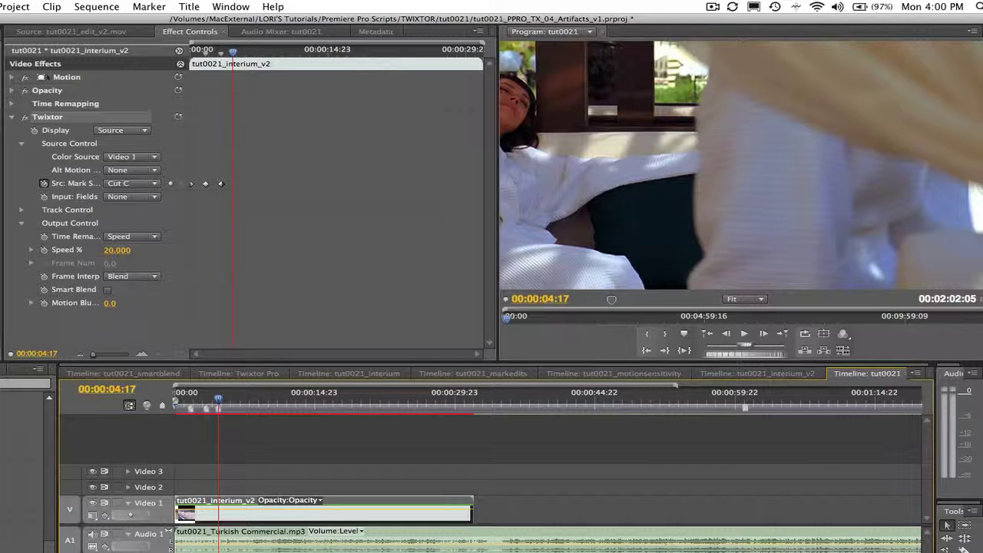
pyautogui.click(115, 184)
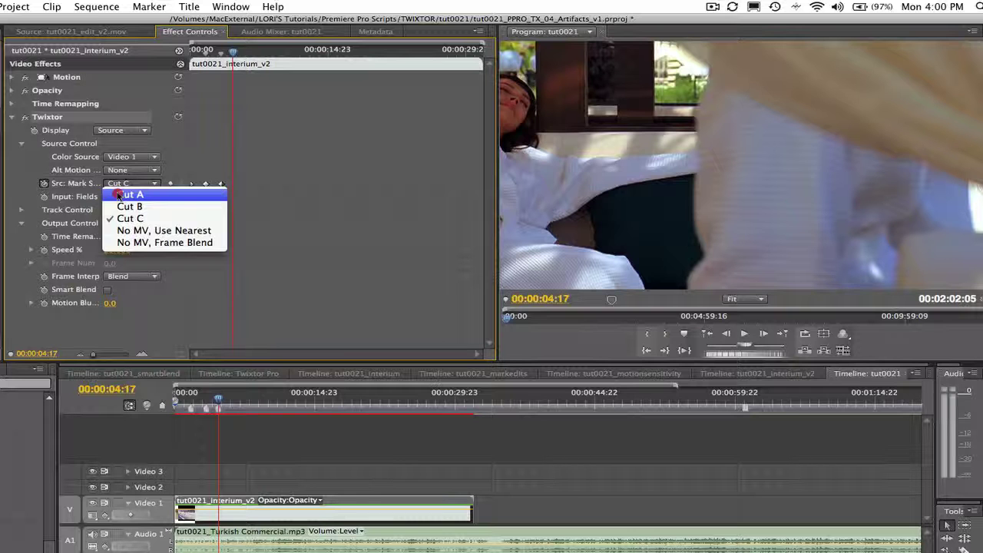
pyautogui.click(119, 195)
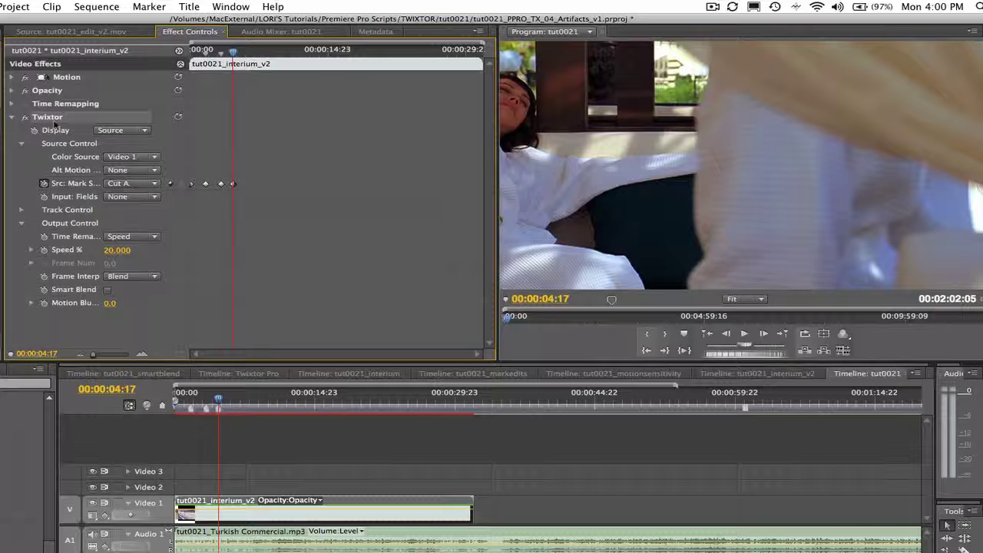
# - Split the video, linked audio and music clips at 00:00:30:00 with the Razor tool
pyautogui.click(123, 132)
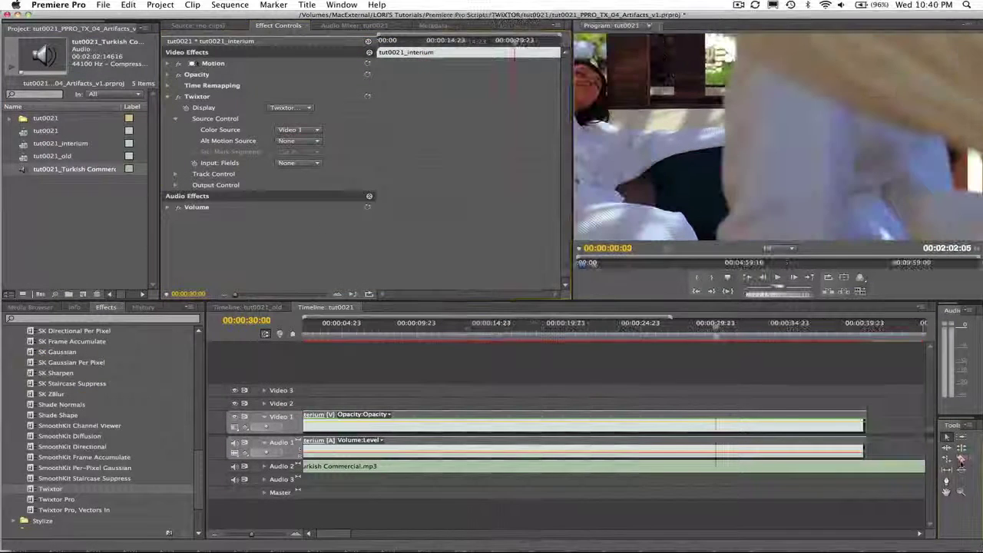
pyautogui.click(961, 458)
pyautogui.click(716, 425)
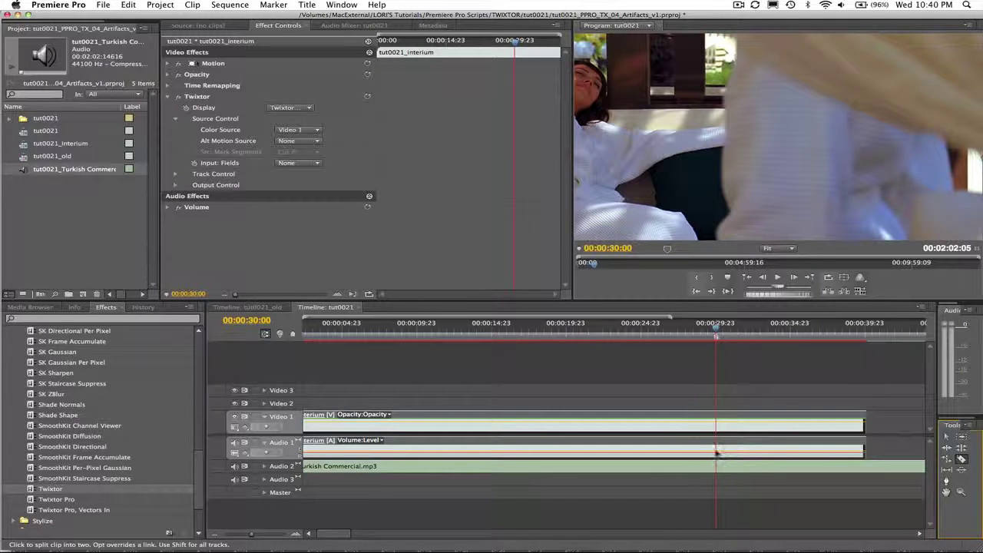
pyautogui.click(716, 453)
pyautogui.click(718, 466)
# - Delete the video and music portions after the 30-second mark
pyautogui.click(947, 437)
pyautogui.click(805, 427)
pyautogui.press('Delete')
pyautogui.click(816, 470)
pyautogui.press('Delete')
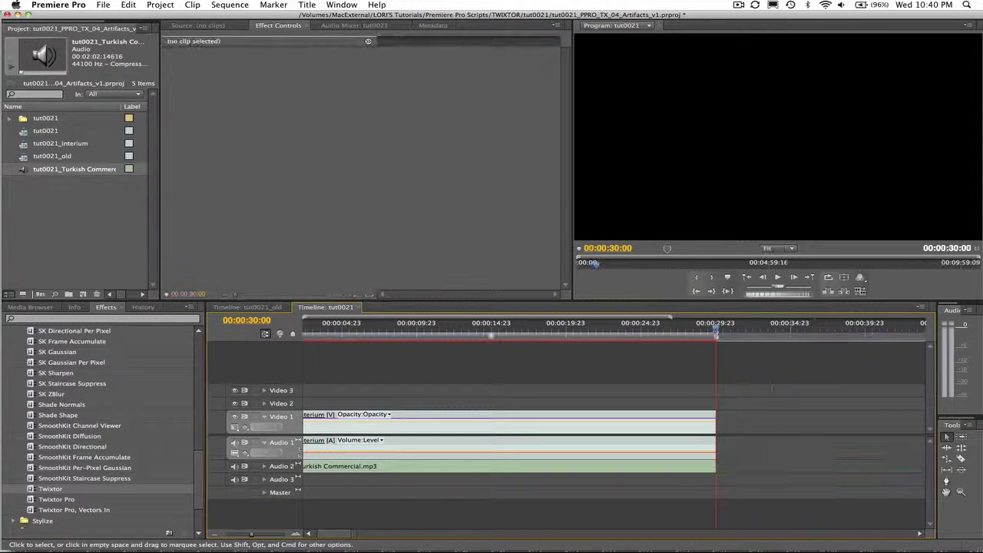
pyautogui.click(237, 4)
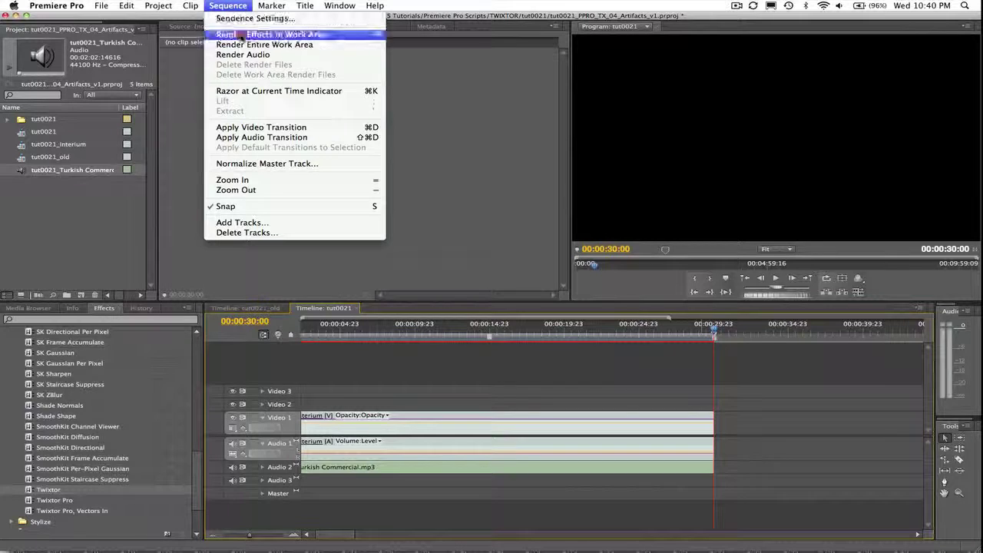
# - Run Render Effects in Work Area and let rendering finish
pyautogui.click(240, 43)
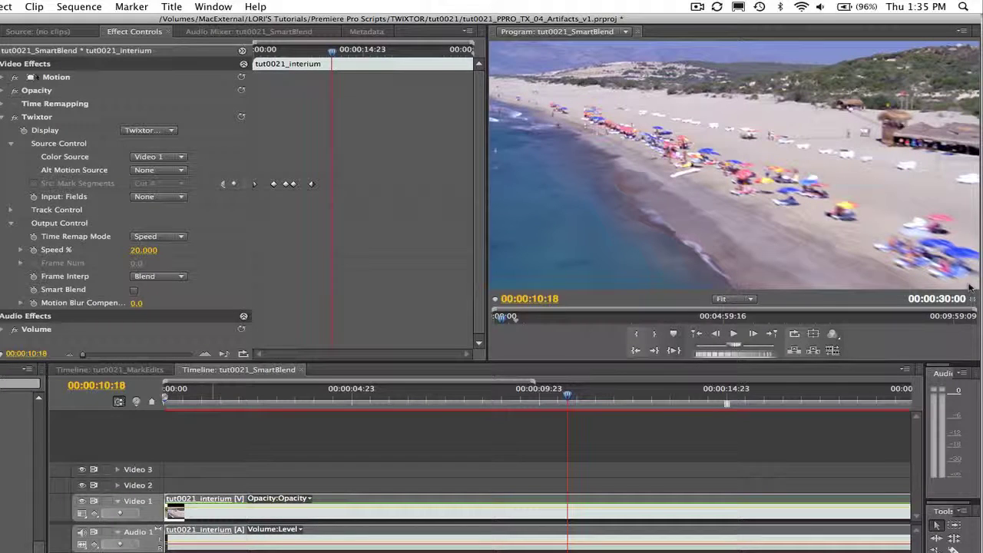
# - Toggle Twixtor's Smart Blend checkbox on and off to compare, leaving it checked
pyautogui.click(134, 292)
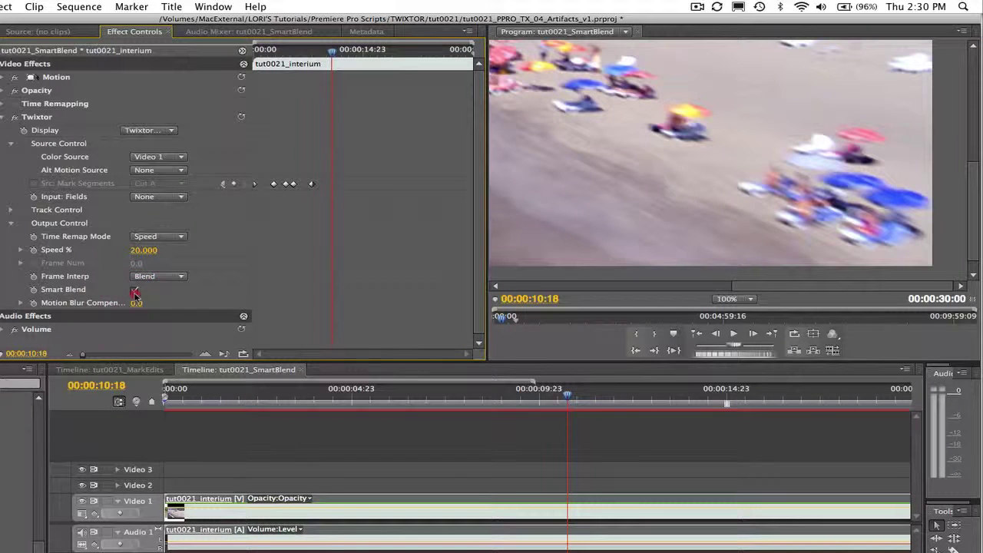
pyautogui.click(135, 291)
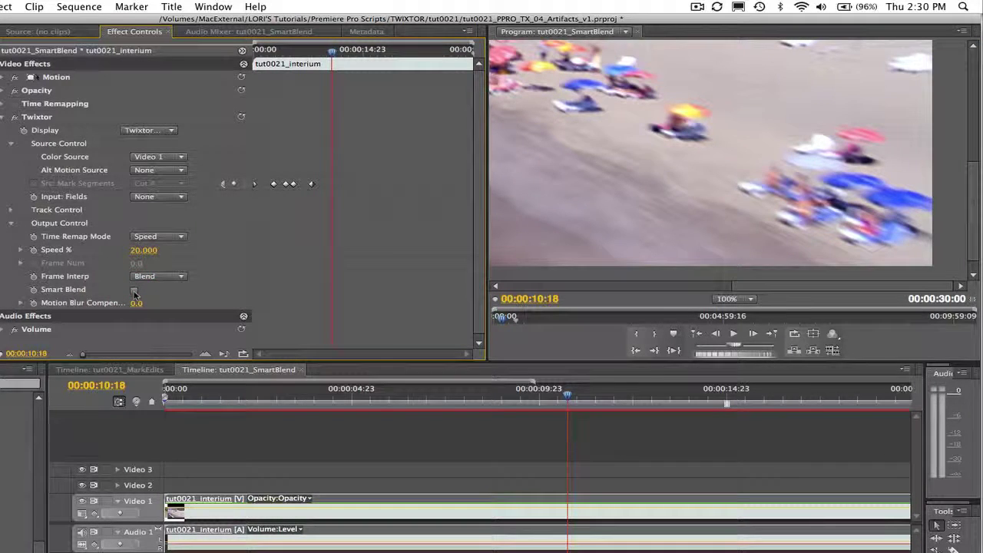
pyautogui.click(134, 291)
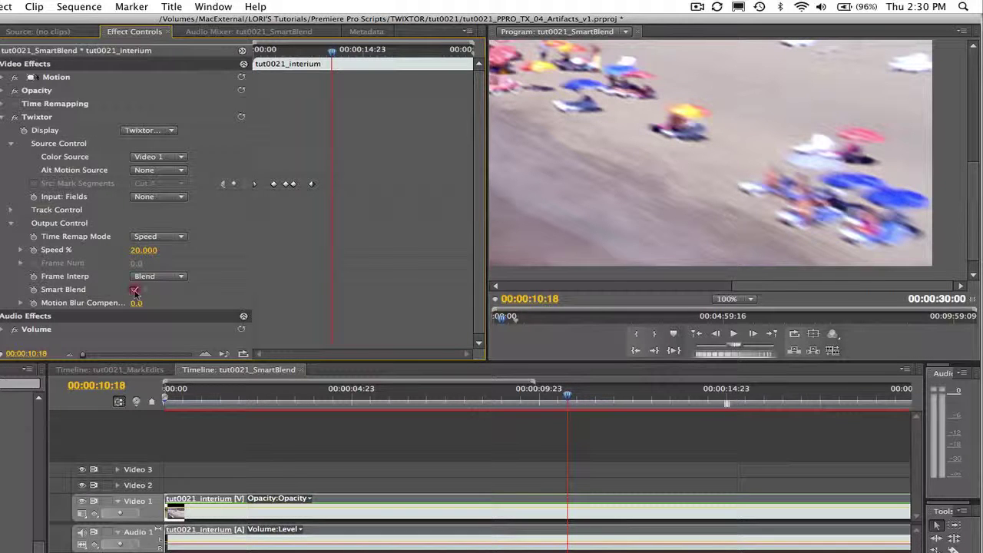
pyautogui.click(135, 291)
pyautogui.click(135, 291)
pyautogui.click(134, 291)
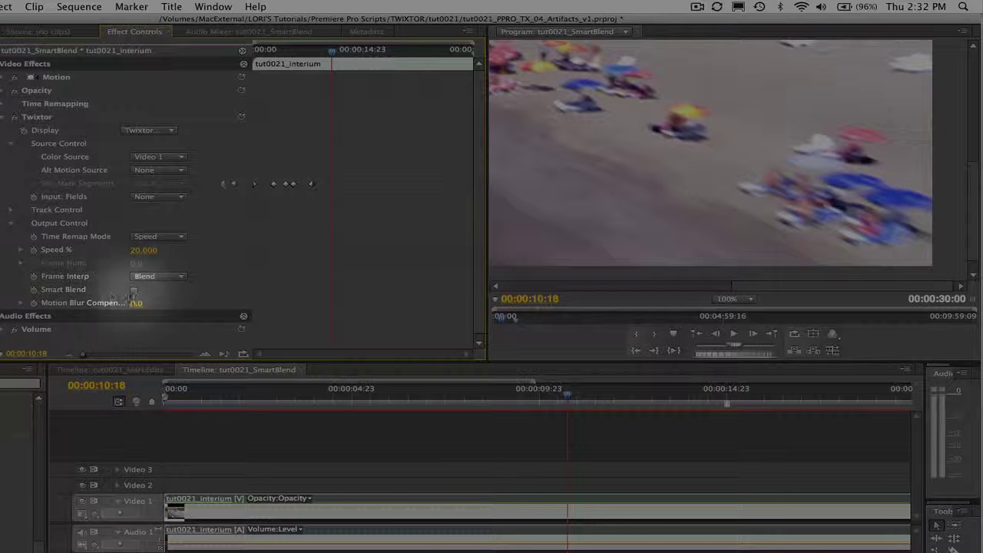
pyautogui.click(134, 291)
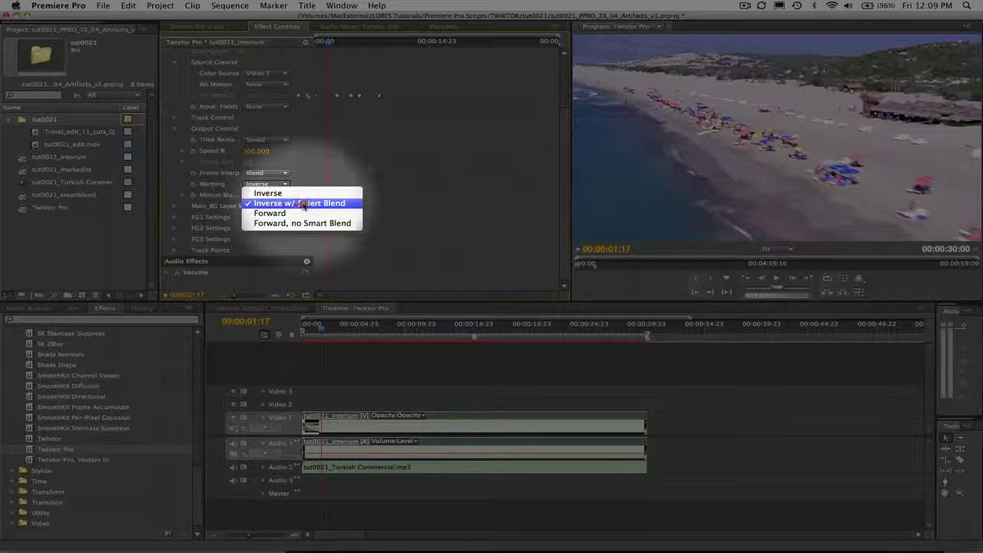
# - Change Twixtor Pro's Warping from Inverse w/ Smart Blend to Forward
pyautogui.click(302, 204)
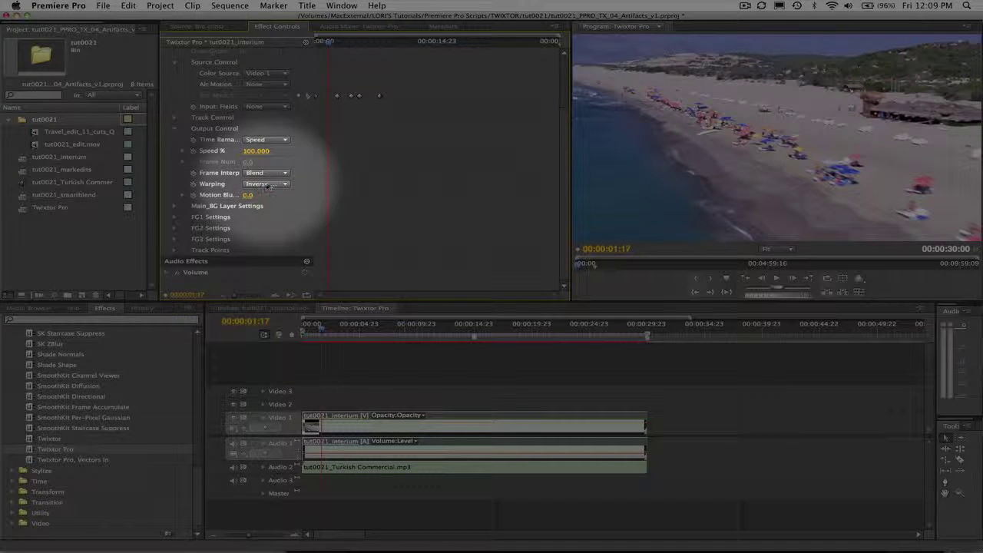
pyautogui.click(269, 187)
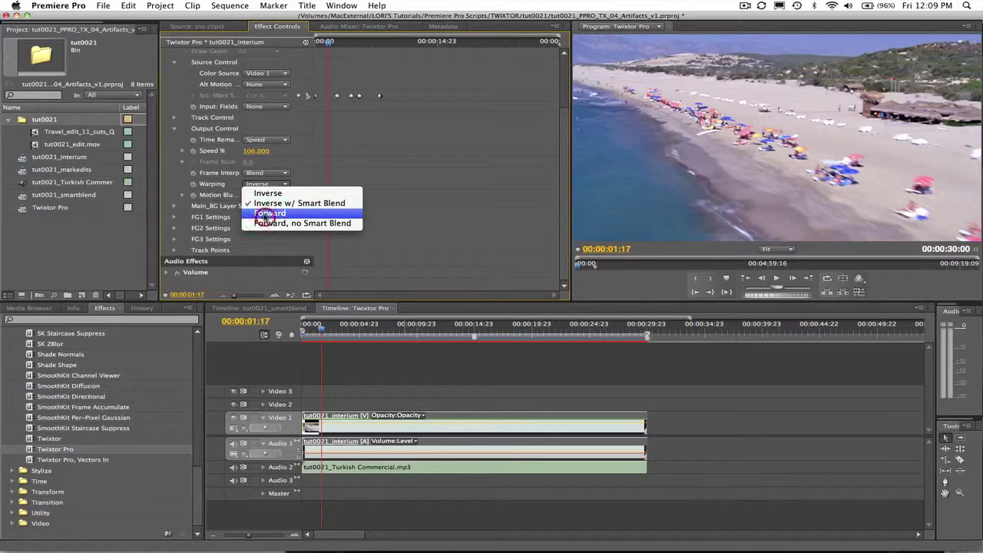
pyautogui.click(266, 215)
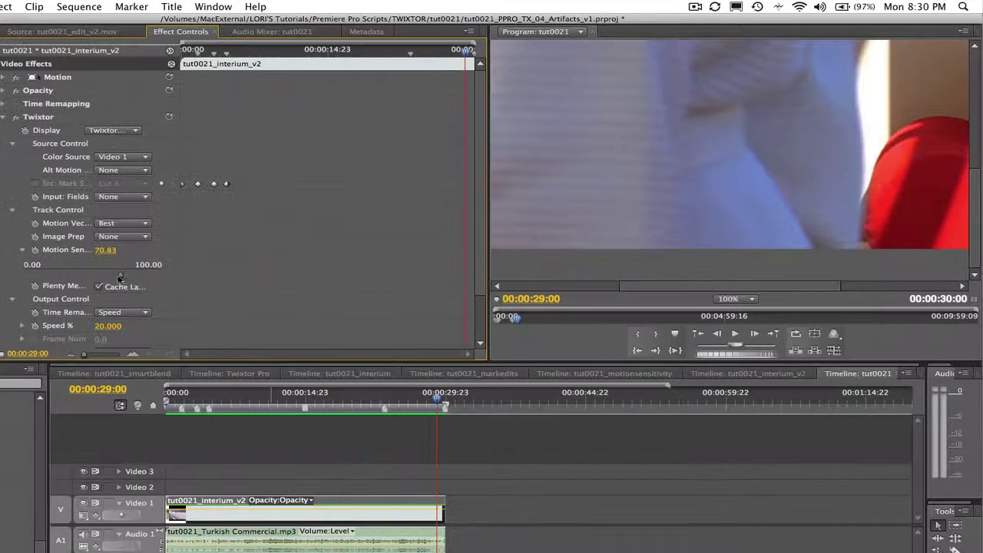
# - Try Motion Sensitivity values from about 34 up to 100, then enter 70
pyautogui.moveTo(264, 230); pyautogui.dragTo(199, 230)
pyautogui.moveTo(30, 276); pyautogui.dragTo(24, 276)
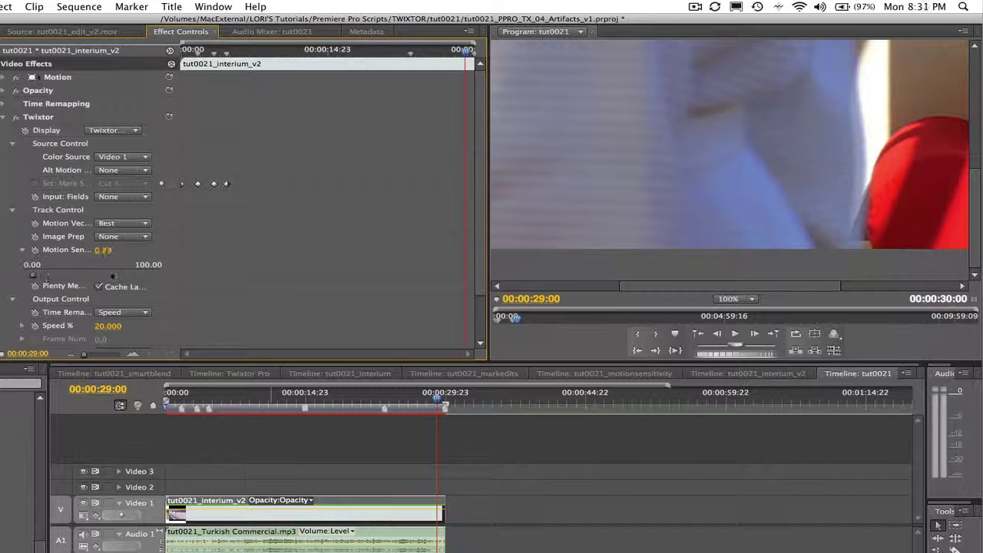
pyautogui.moveTo(116, 277); pyautogui.dragTo(162, 277)
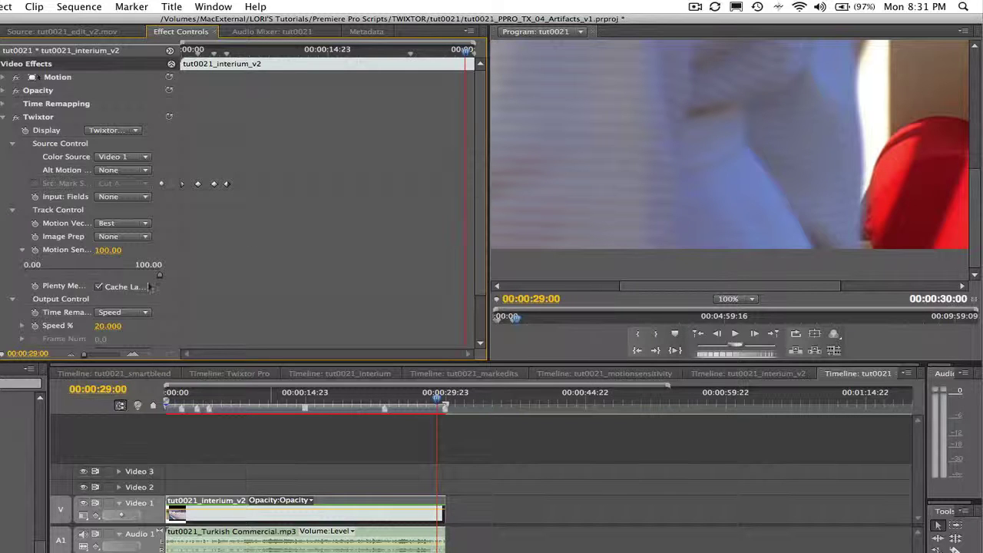
pyautogui.click(108, 250)
pyautogui.write('70')
pyautogui.press('Return')
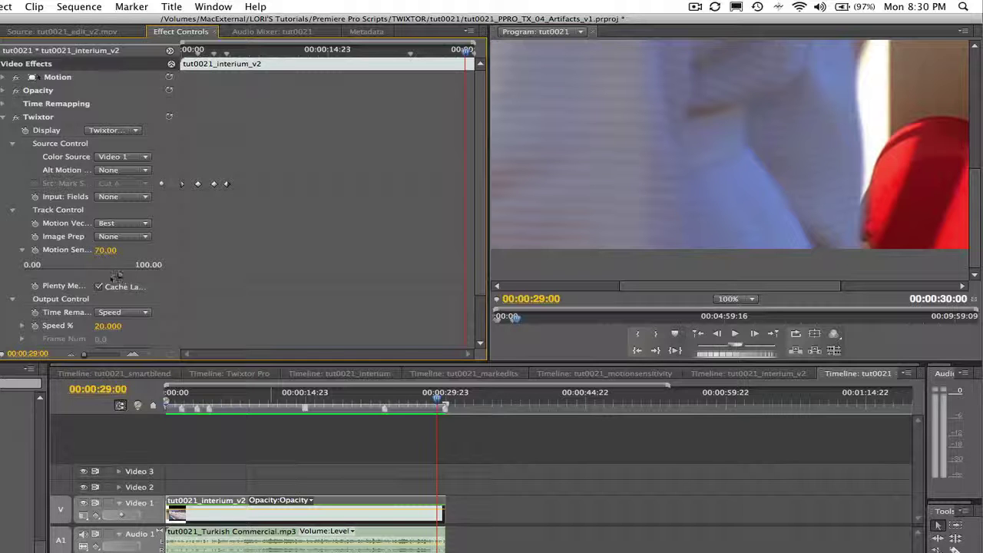
# - Test Motion Sensitivity near 0 again, undo it, and try 100
pyautogui.moveTo(30, 276); pyautogui.dragTo(23, 277)
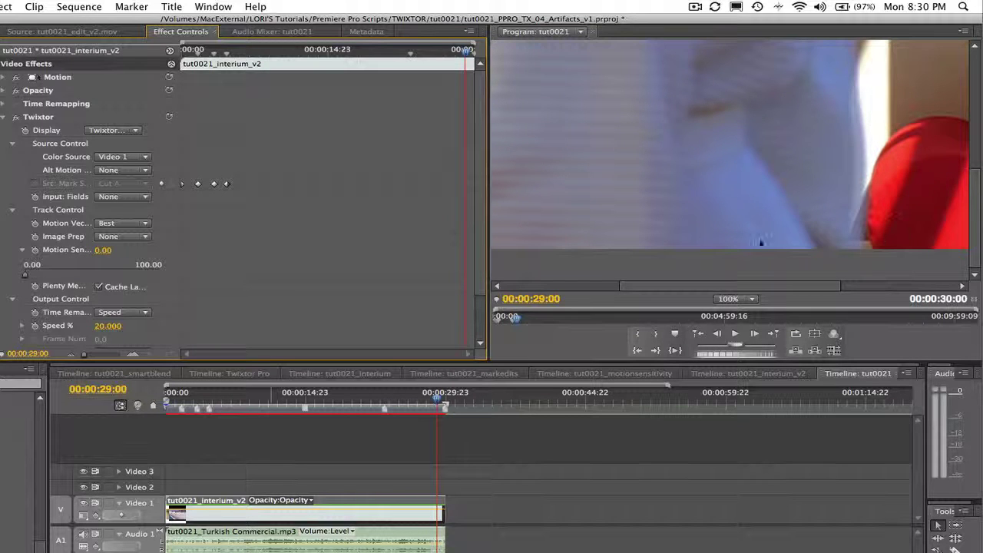
pyautogui.press('super+z')
pyautogui.moveTo(146, 275); pyautogui.dragTo(166, 272)
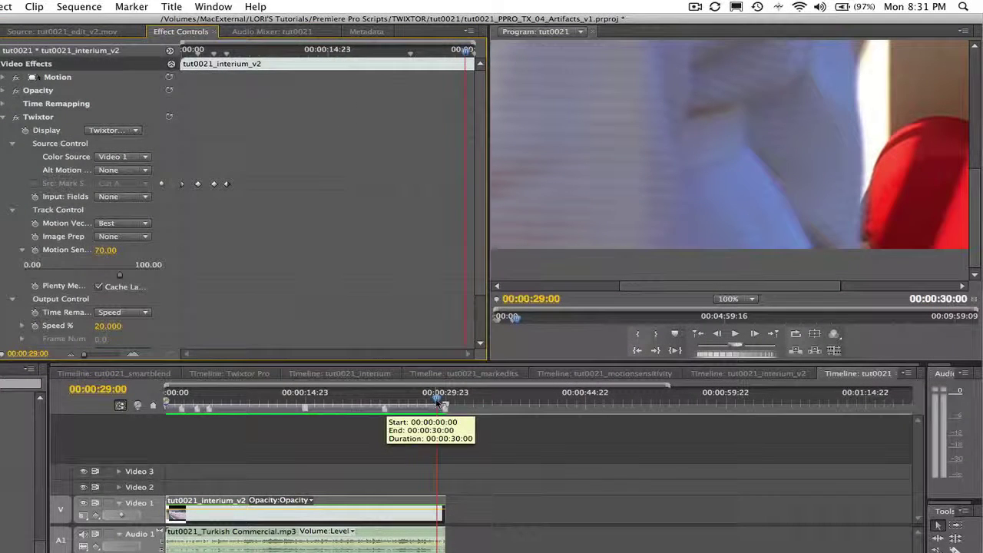
# - Keyframe Motion Sensitivity at 70 at the sequence start and 20 at 00:00:23:11
pyautogui.moveTo(438, 396); pyautogui.dragTo(168, 396)
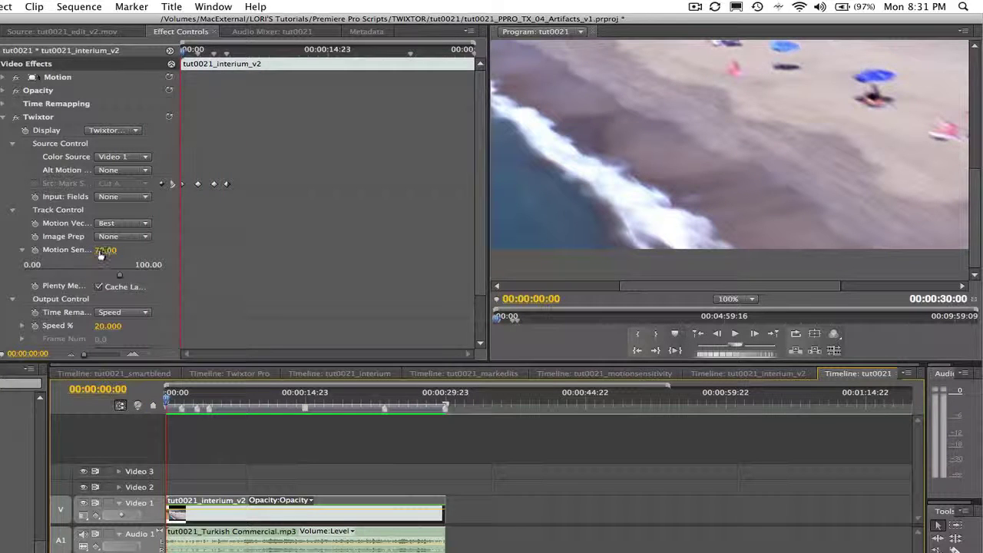
pyautogui.click(36, 251)
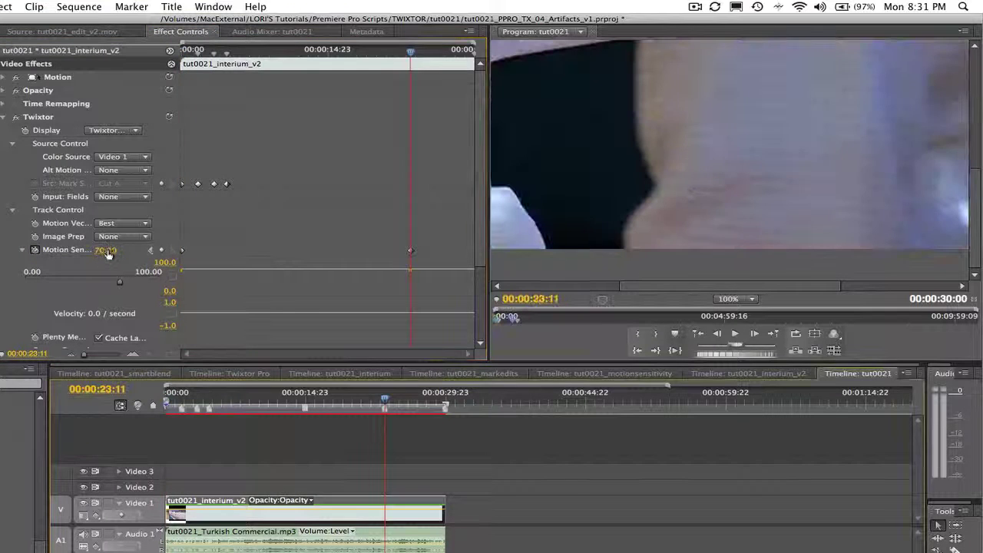
pyautogui.click(115, 251)
pyautogui.write('20')
pyautogui.press('Return')
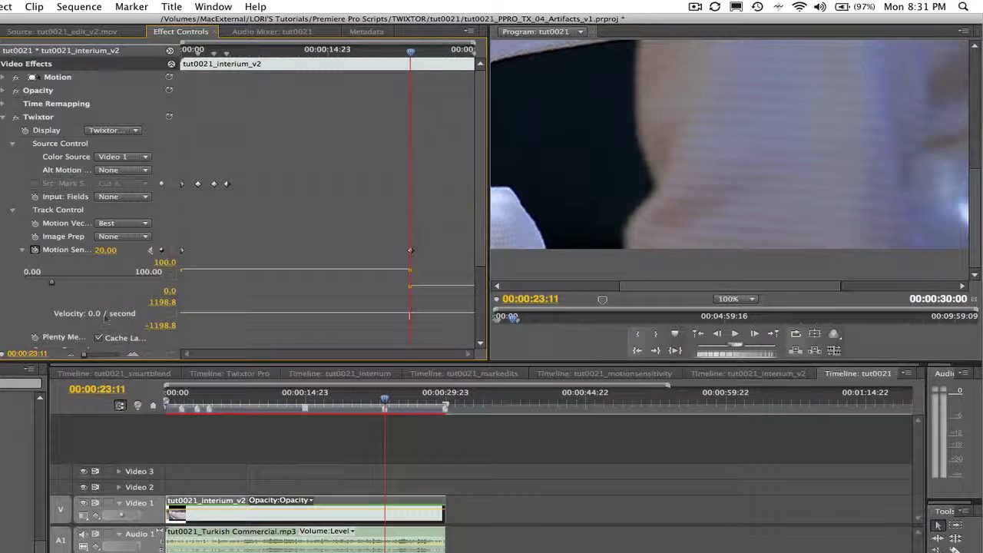
# - Jump the playhead to 00:00:29:23 and check that Motion Sensitivity reads 20.00
pyautogui.click(98, 389)
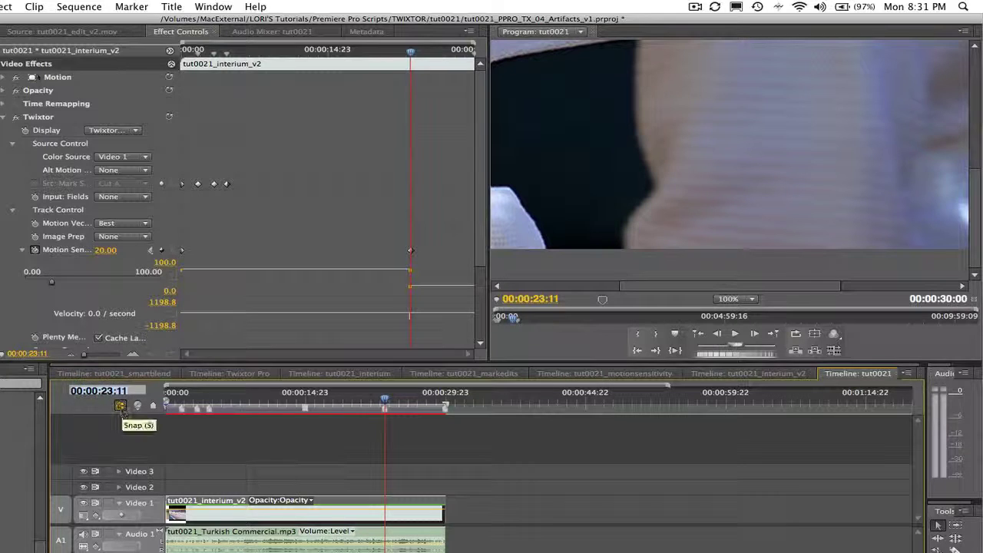
pyautogui.write('2923')
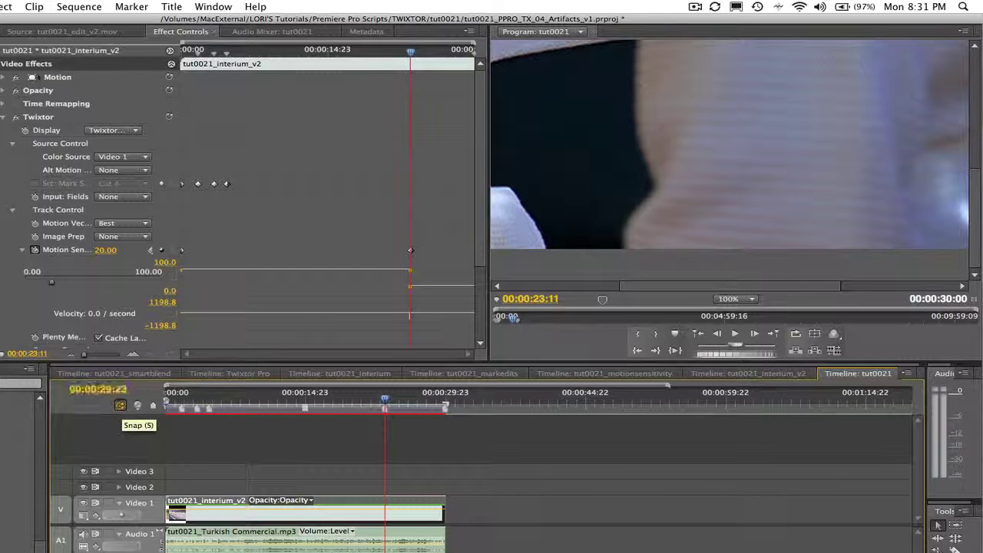
pyautogui.press('Return')
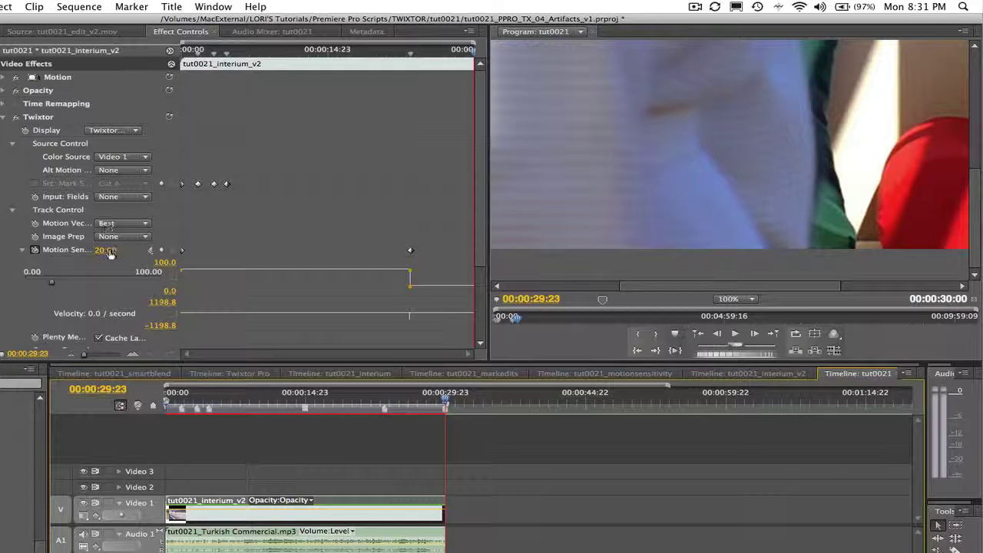
pyautogui.click(122, 250)
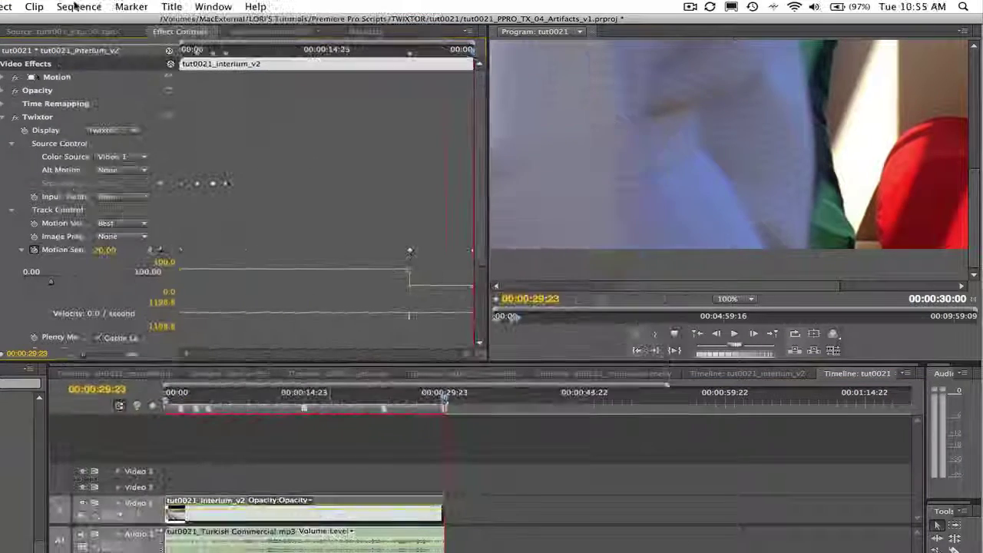
# - Render the tut0021 sequence's effects in the work area from the Sequence menu
pyautogui.click(76, 8)
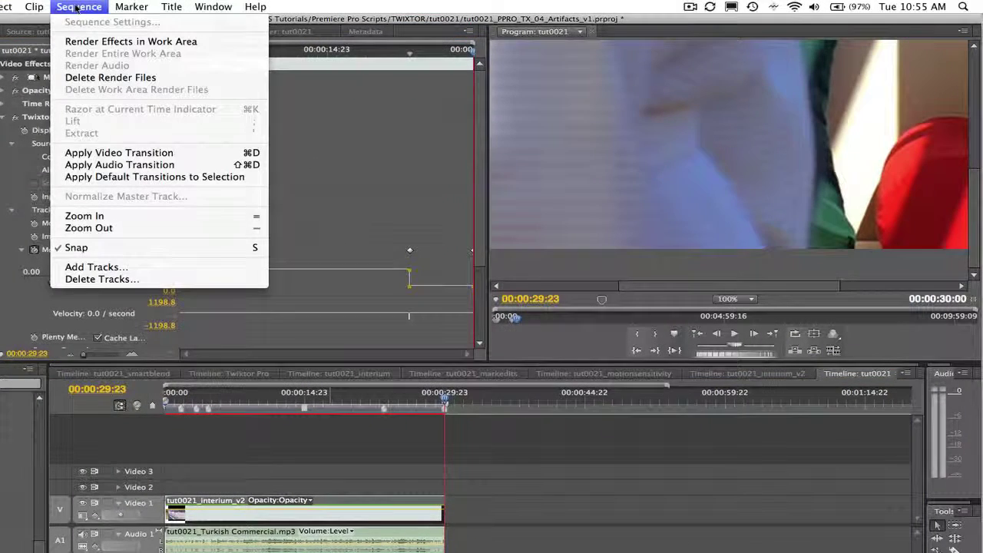
pyautogui.click(108, 45)
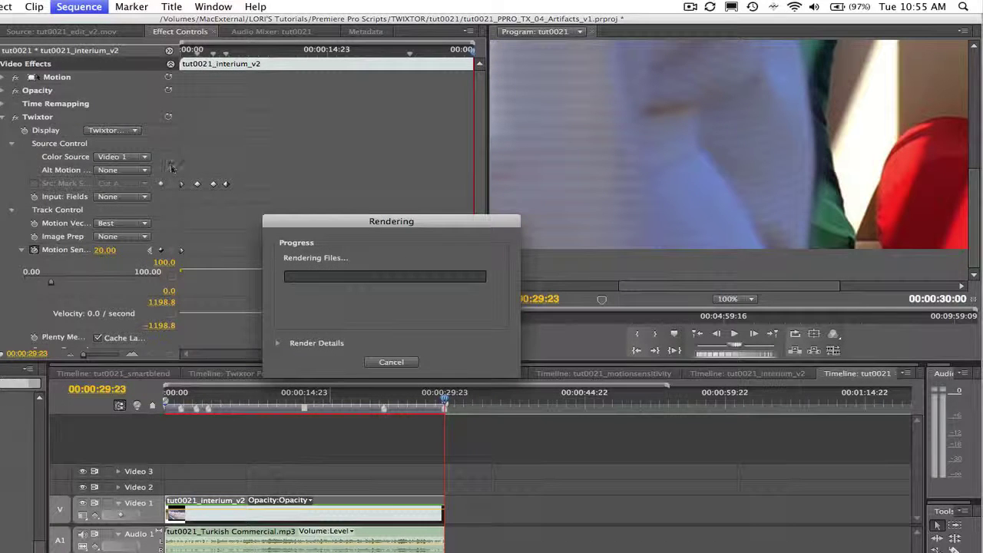